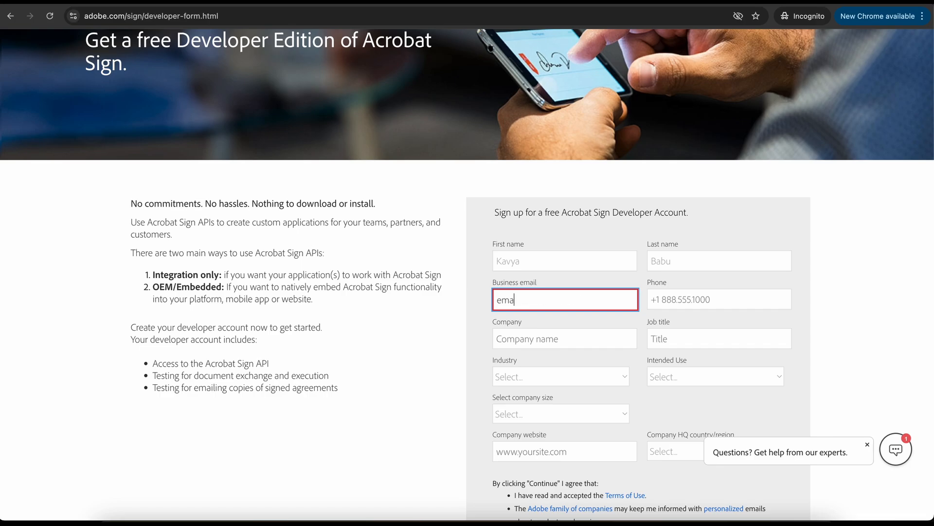
- Enter the phone number, 'Your Company', Software Engineer title, Advertising industry and OEM/Embedded intended use
key(Tab)
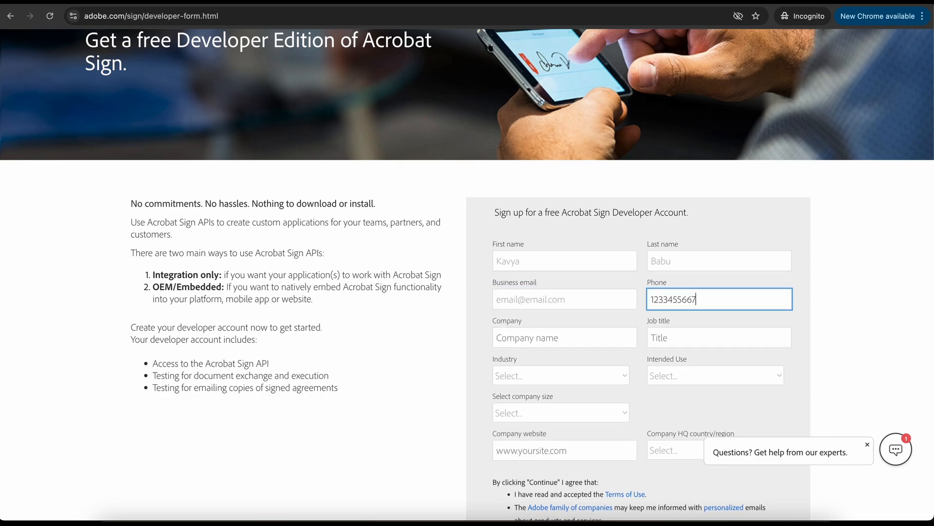
key(Tab)
key(Tab)
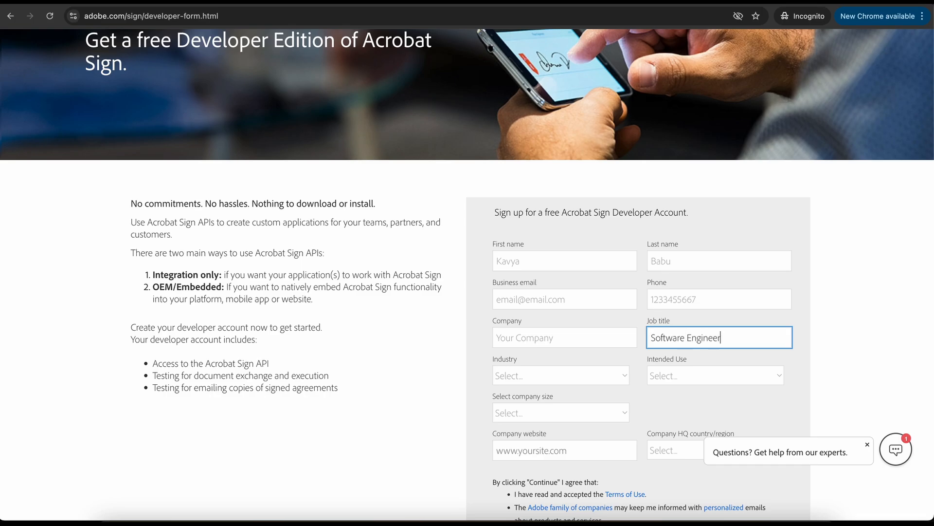
key(Tab)
key(Tab)
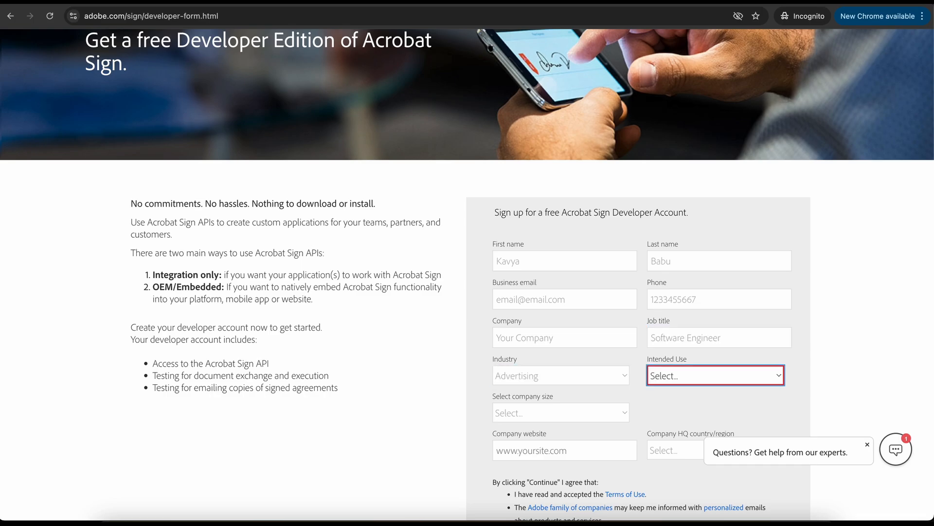
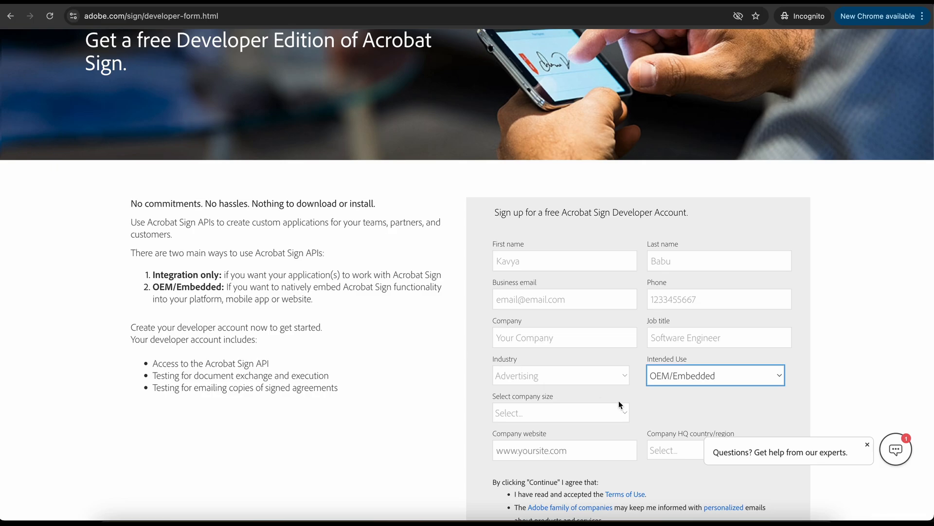
click(625, 413)
click(554, 427)
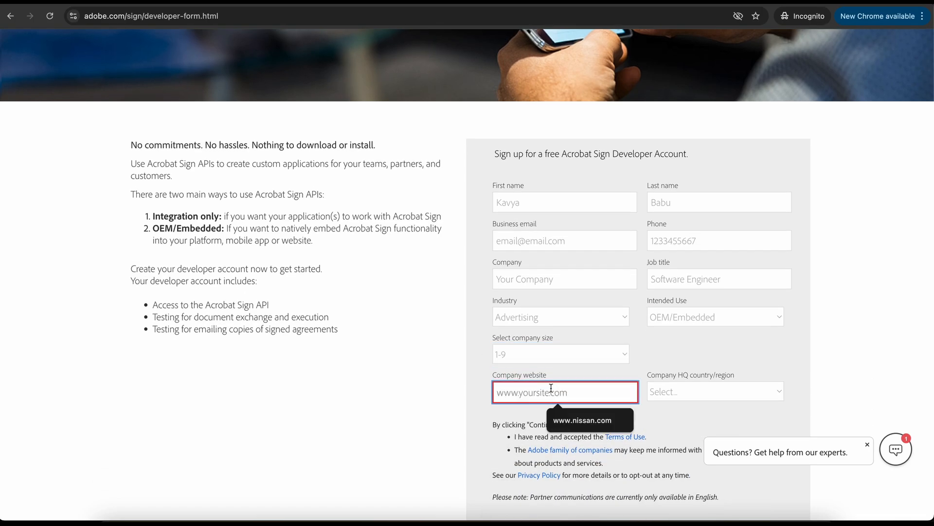
text(www.companywebsite.com)
key(Tab)
text(india)
click(545, 430)
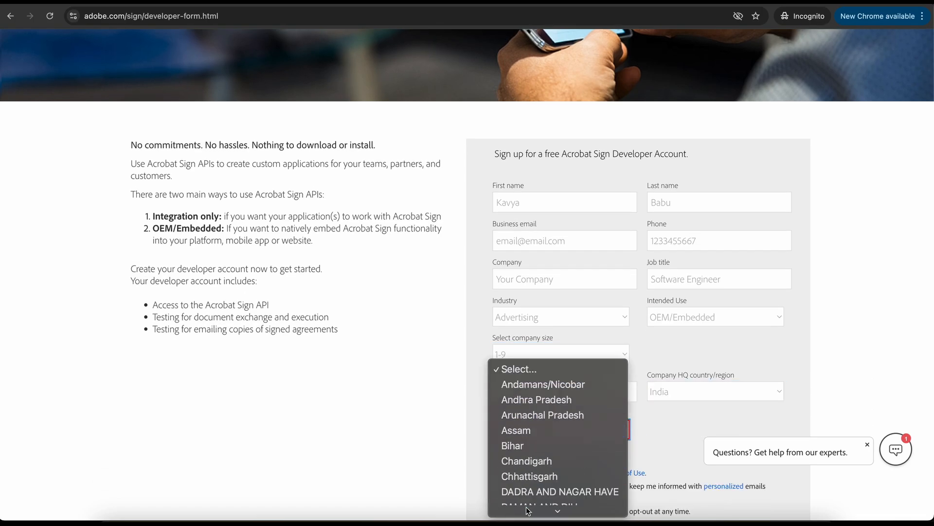
mouse_move(528, 511)
click(534, 492)
scroll(655, 430, down, 3)
click(651, 479)
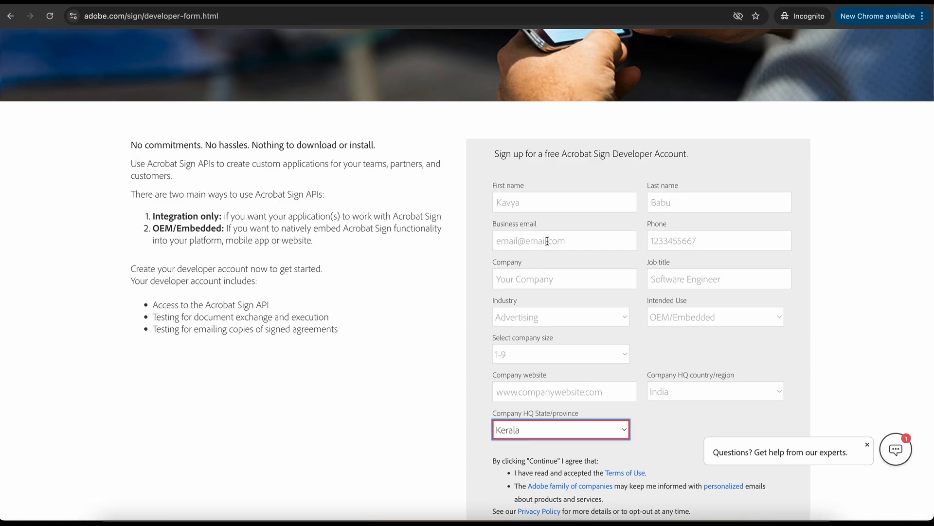
scroll(655, 430, down, 3)
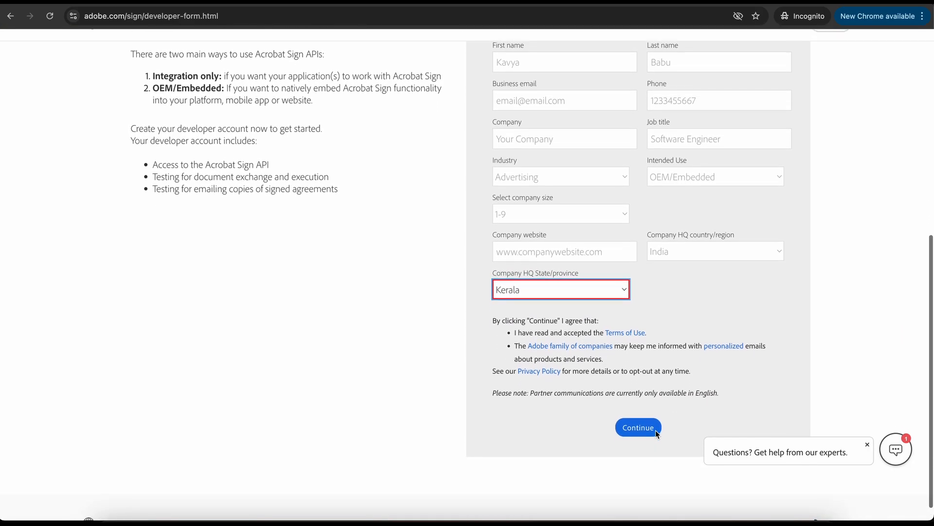
scroll(656, 430, up, 1)
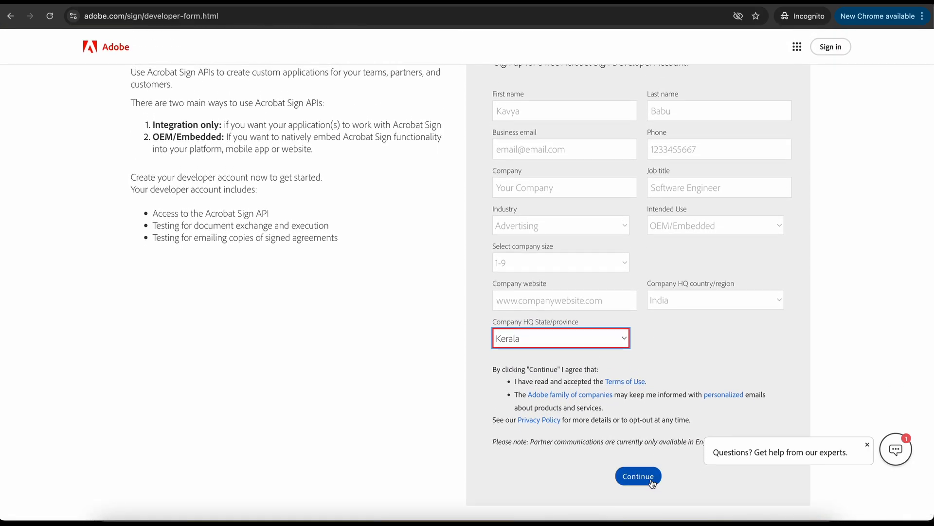
click(652, 482)
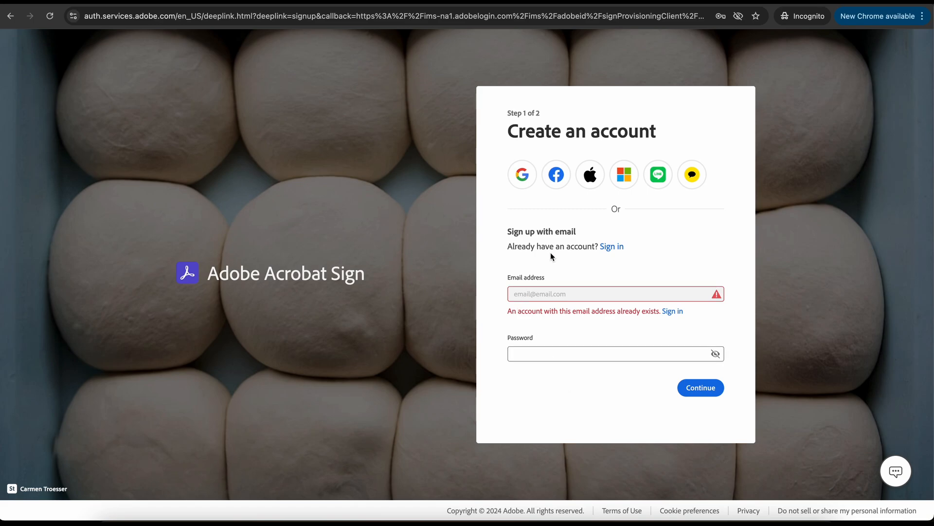
- Sign in with the Google account to reach the Acrobat Sign home dashboard
click(523, 189)
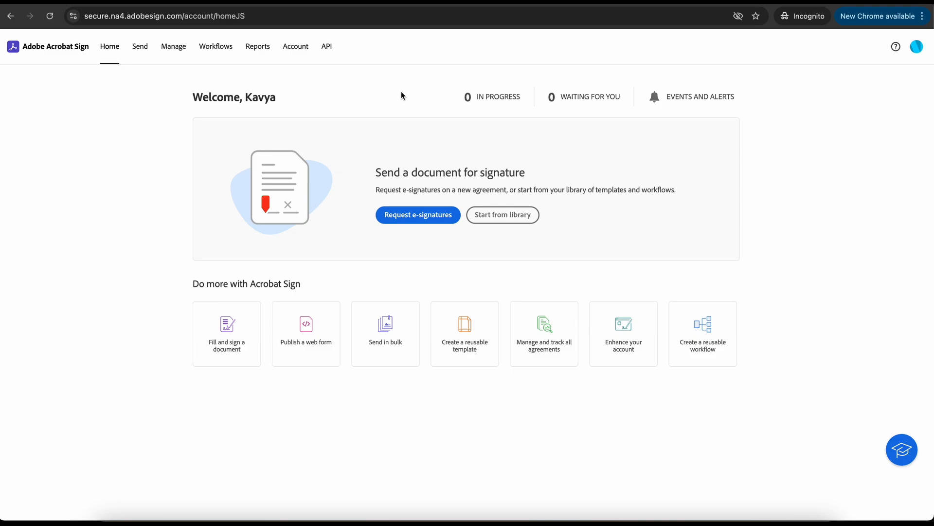
- Go to the API section to reach the empty API Applications list
click(330, 51)
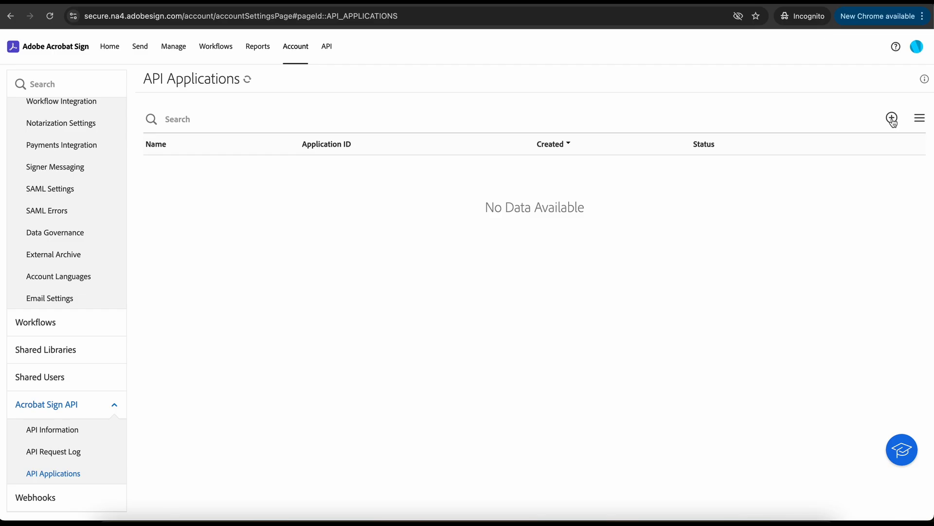
- Create 'Sample Signature Application' with the same display name in the CUSTOMER domain and save it
click(892, 118)
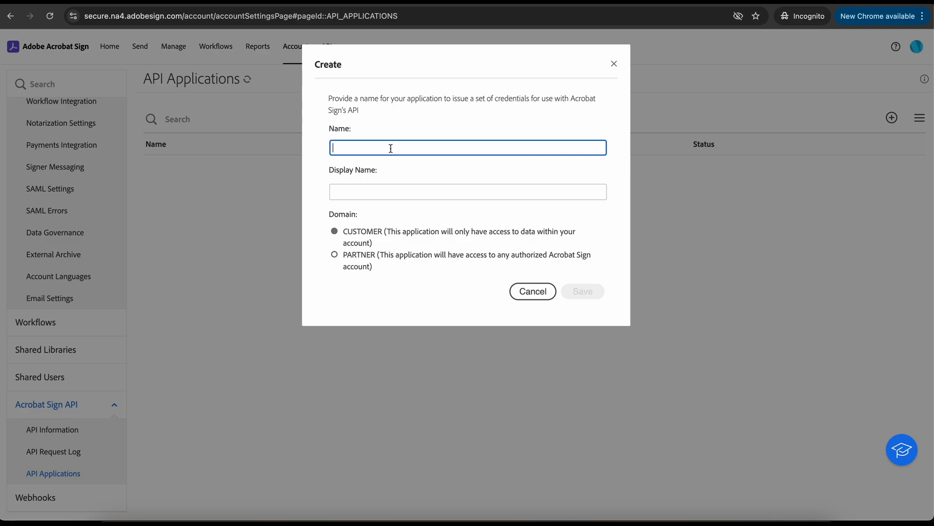
text(Samp)
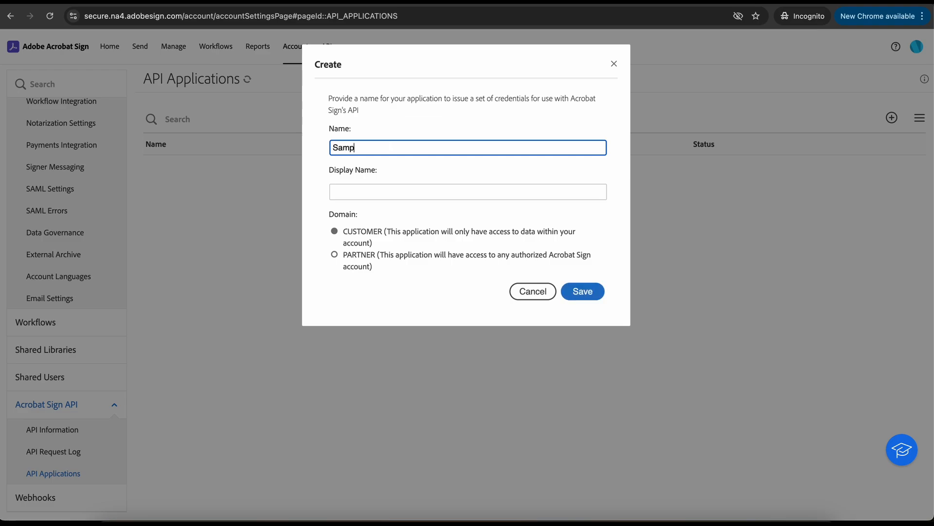
text(le Signature Application)
click(849, 2)
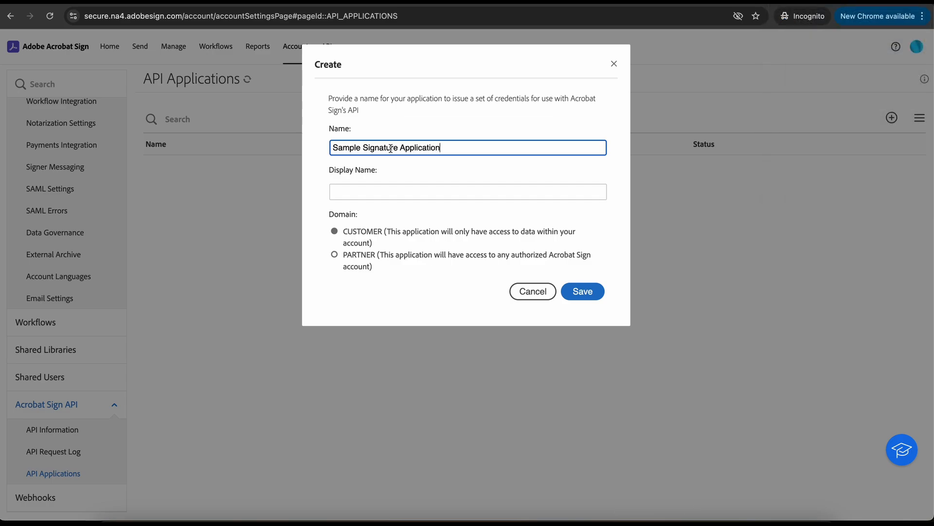
key(super+a)
key(super+c)
click(368, 193)
key(super+v)
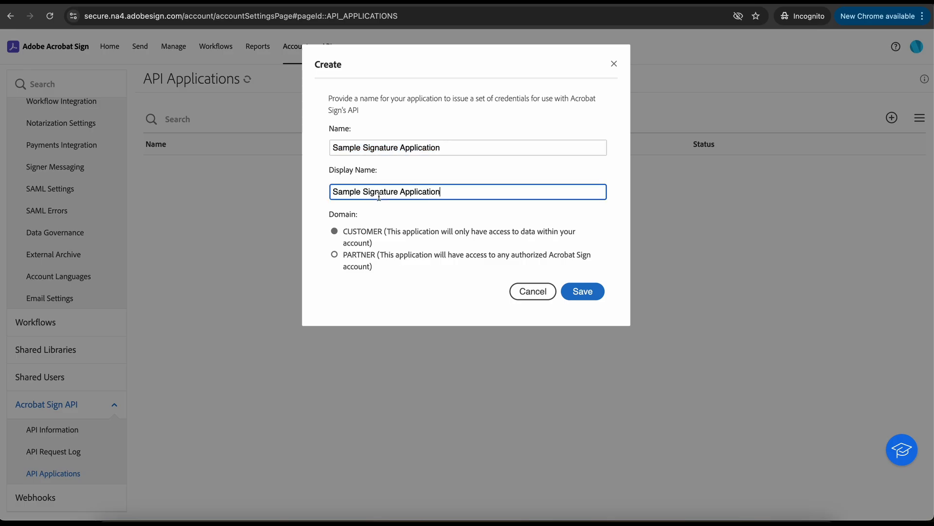
click(580, 293)
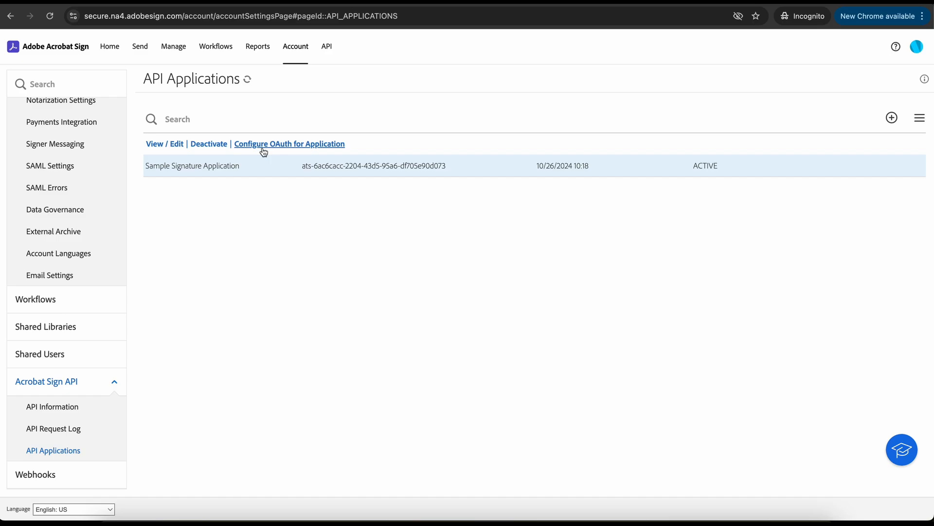
click(264, 149)
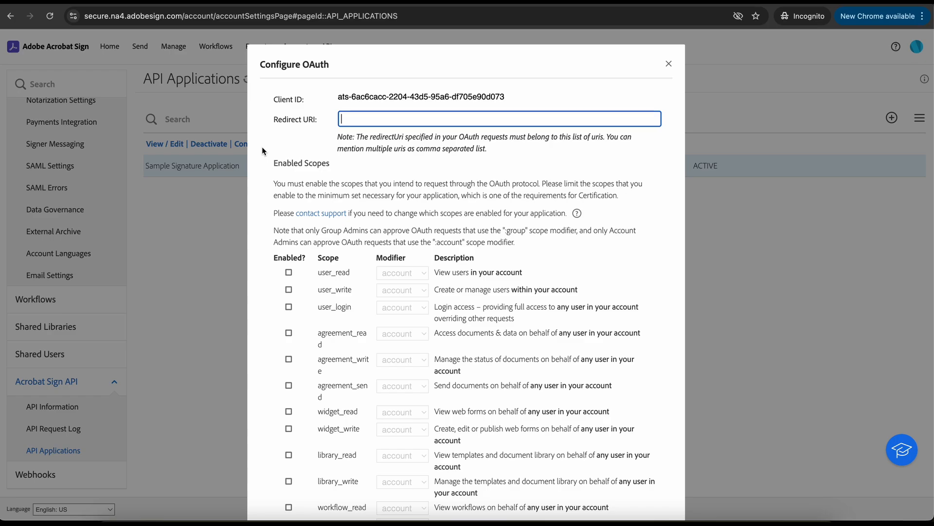
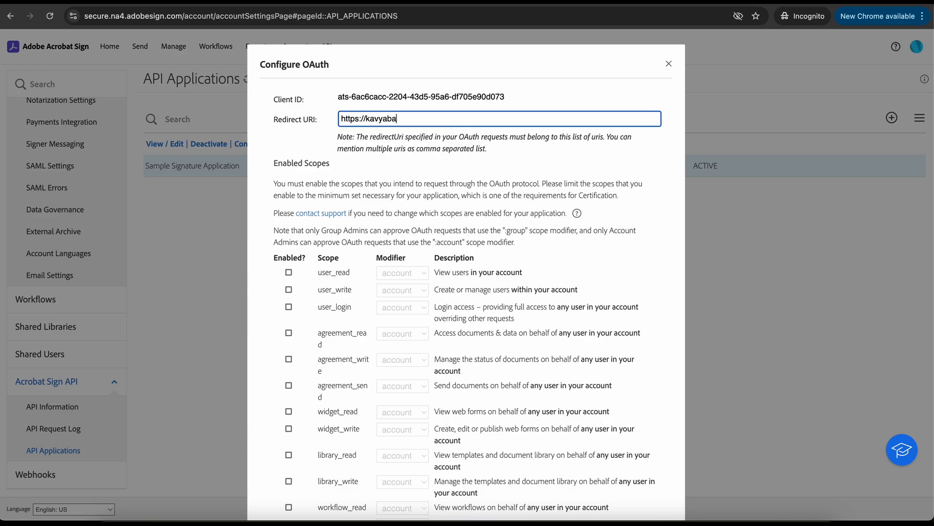
drag(367, 119, 444, 118)
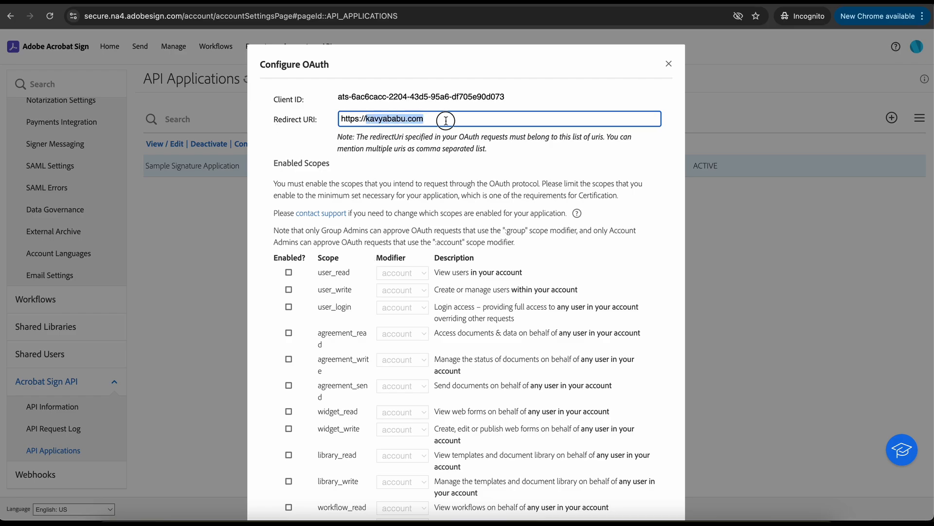
text(go)
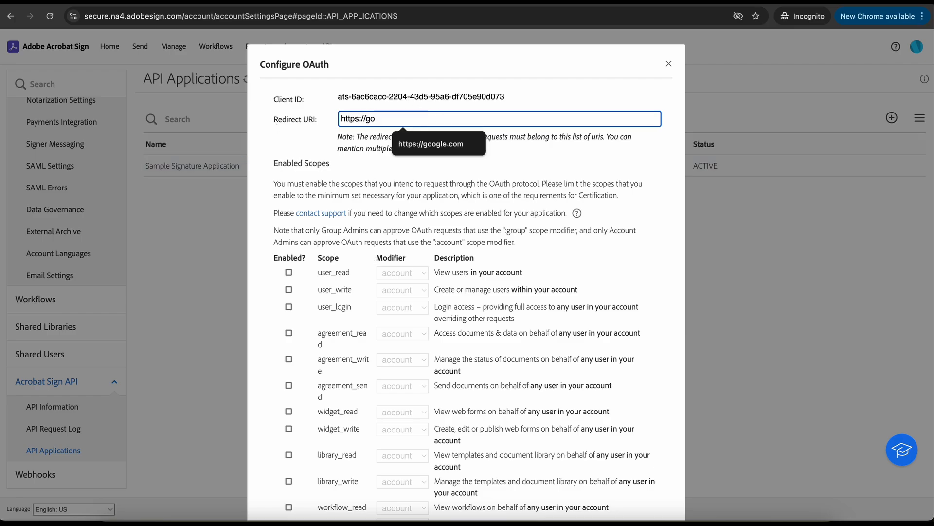
key(Down)
text(l)
key(BackSpace)
key(Down)
key(Return)
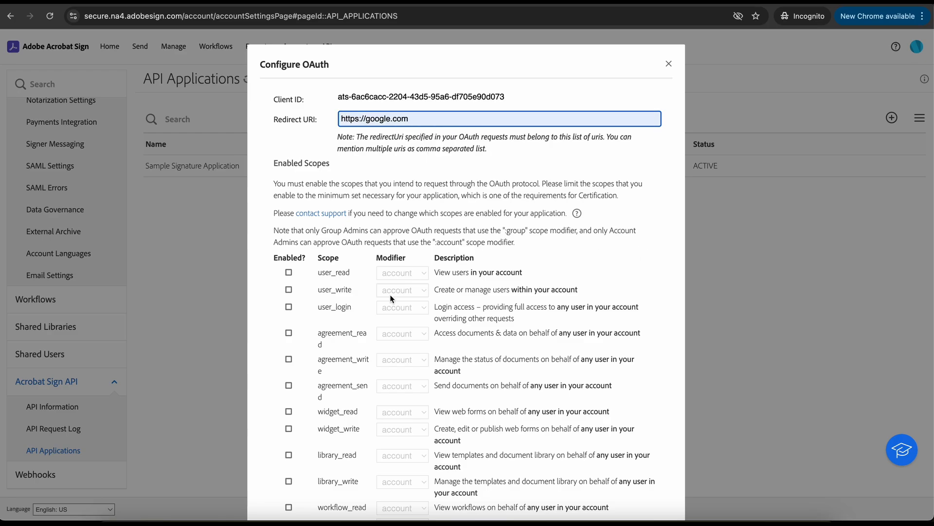
- Tick the agreement_read, agreement_write and agreement_send scopes and check agreement_read's modifier choices
scroll(390, 294, down, 3)
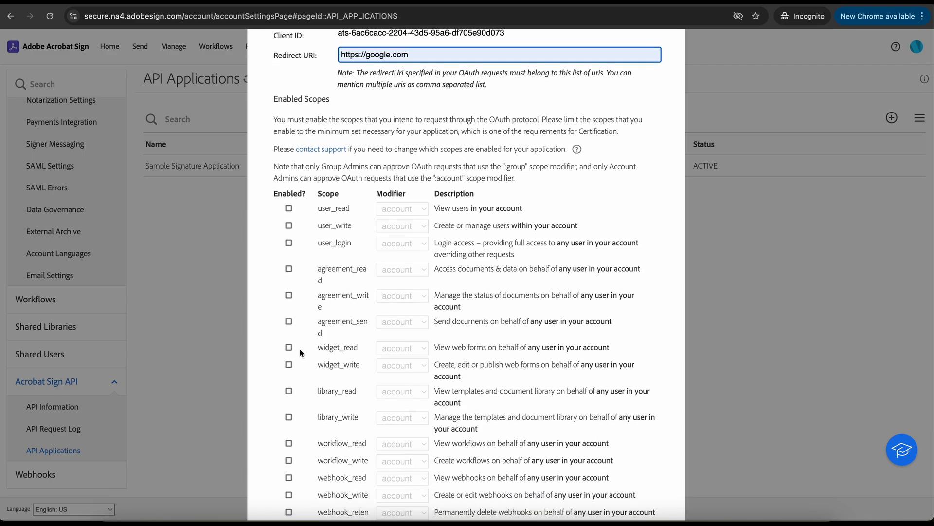
scroll(302, 351, down, 2)
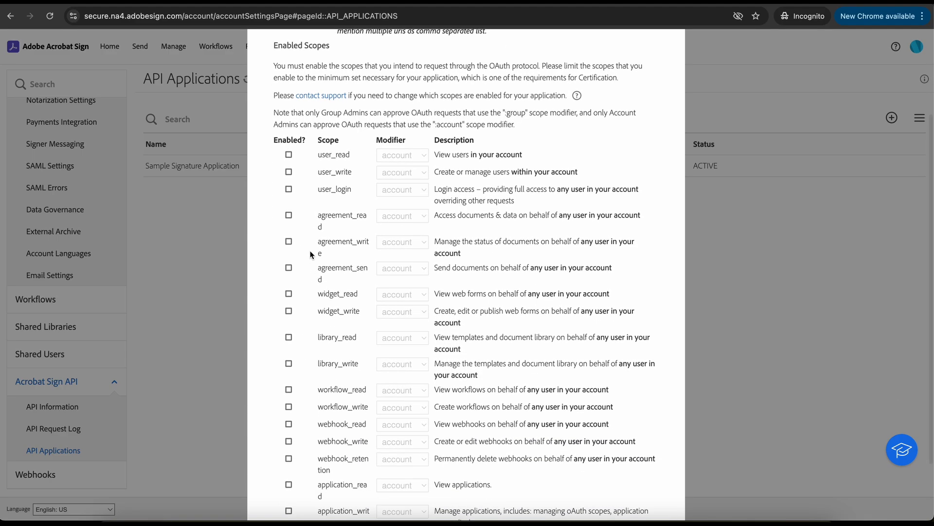
click(289, 215)
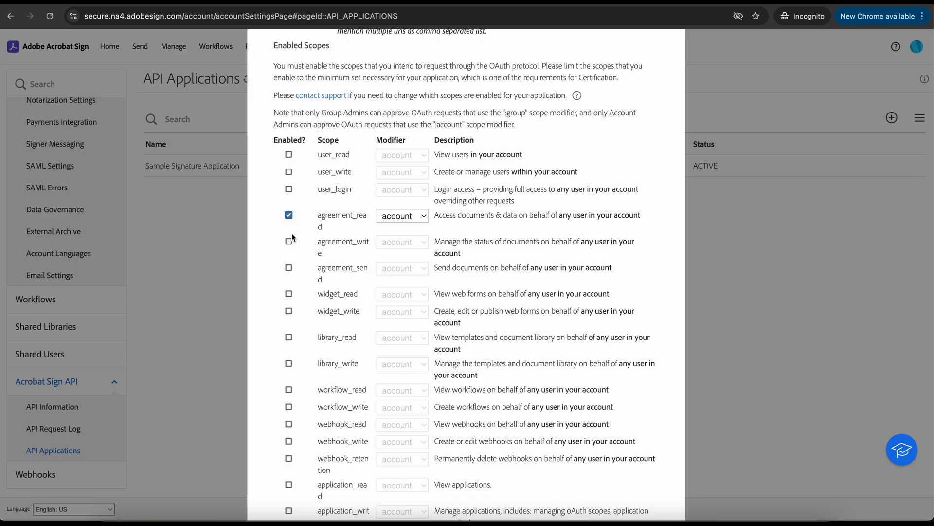
click(289, 242)
click(289, 268)
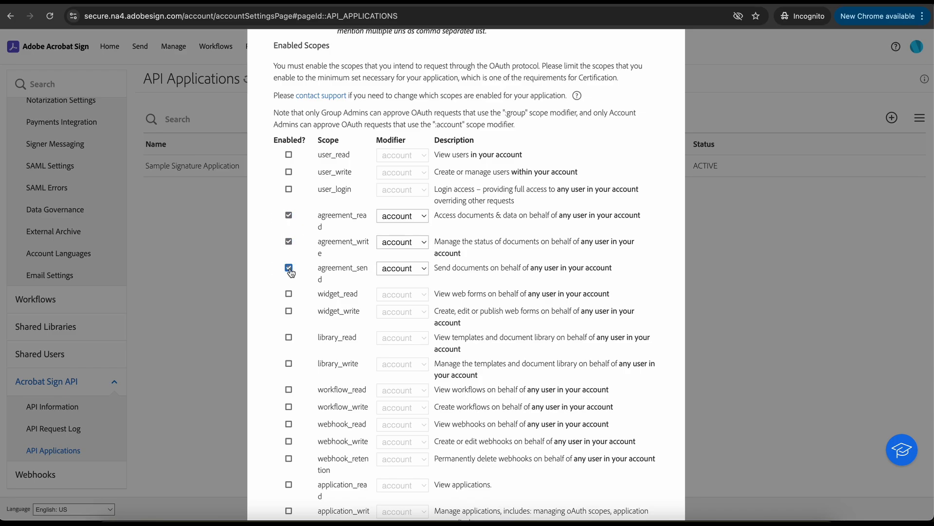
click(409, 216)
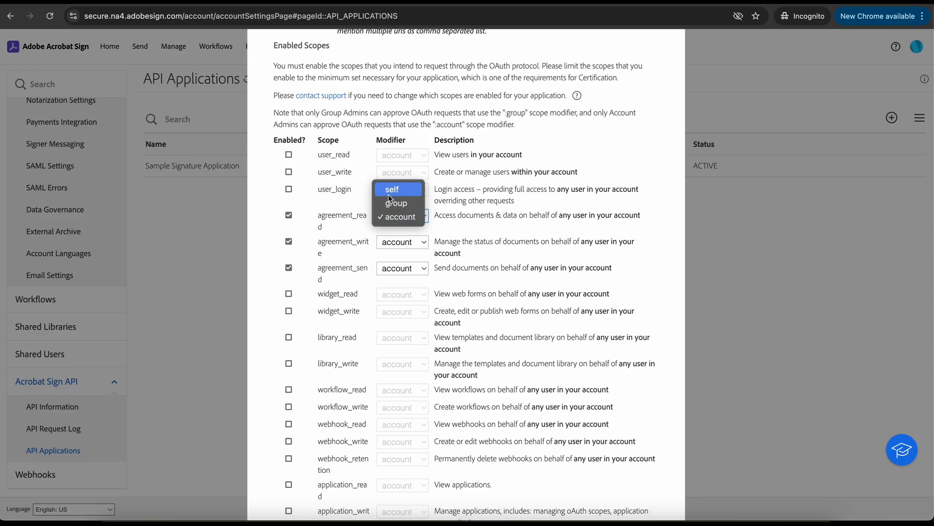
- Keep the account modifier, enable library_read with library_write left off, and save the OAuth configuration
click(267, 322)
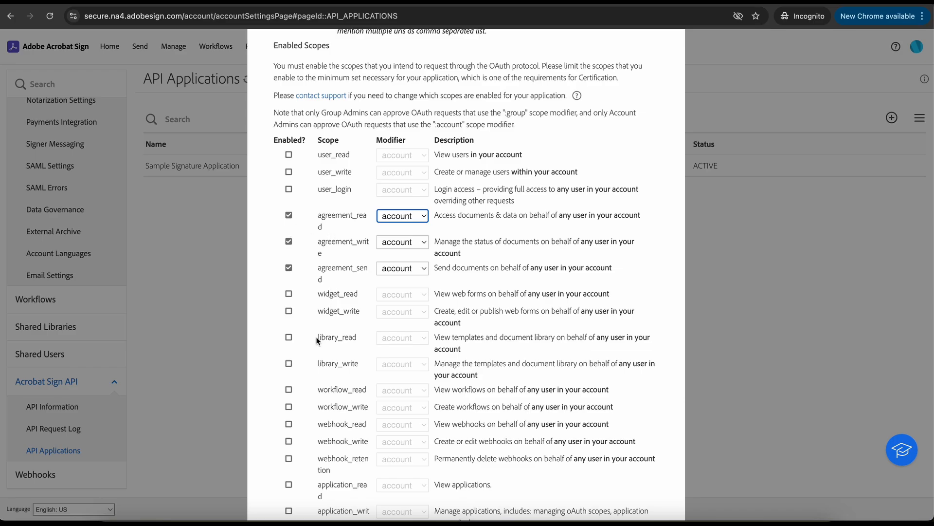
click(289, 338)
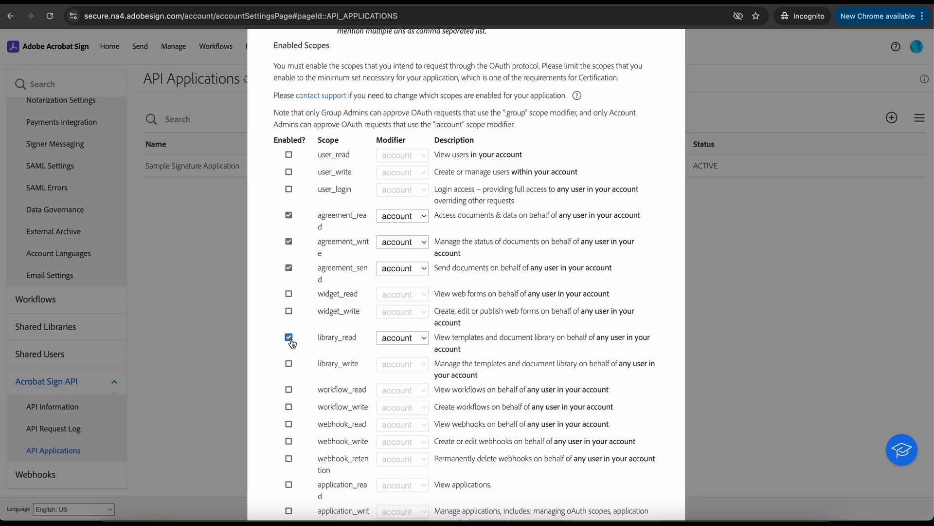
click(289, 363)
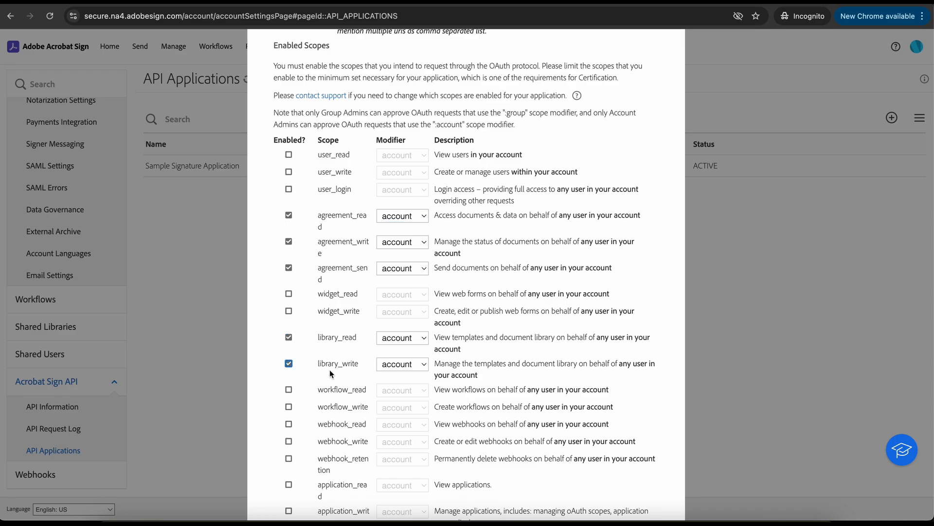
scroll(329, 369, down, 3)
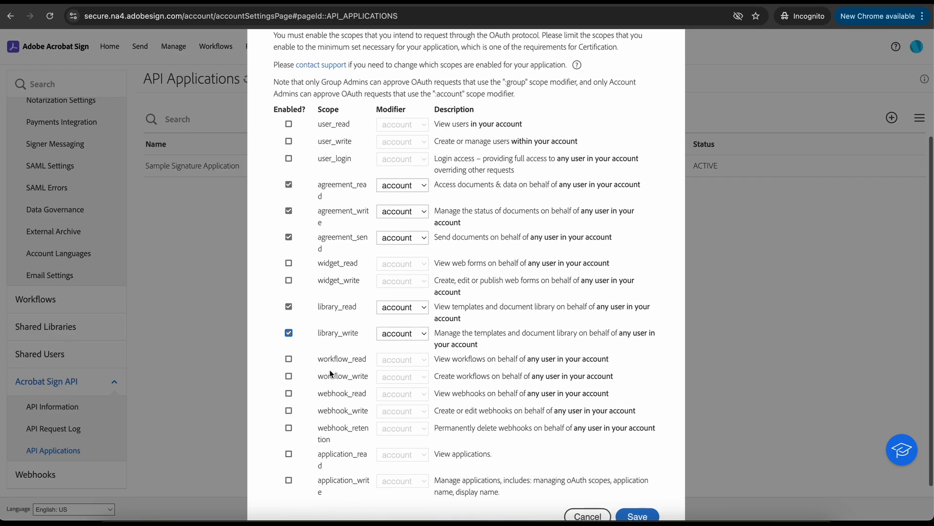
scroll(329, 370, down, 1)
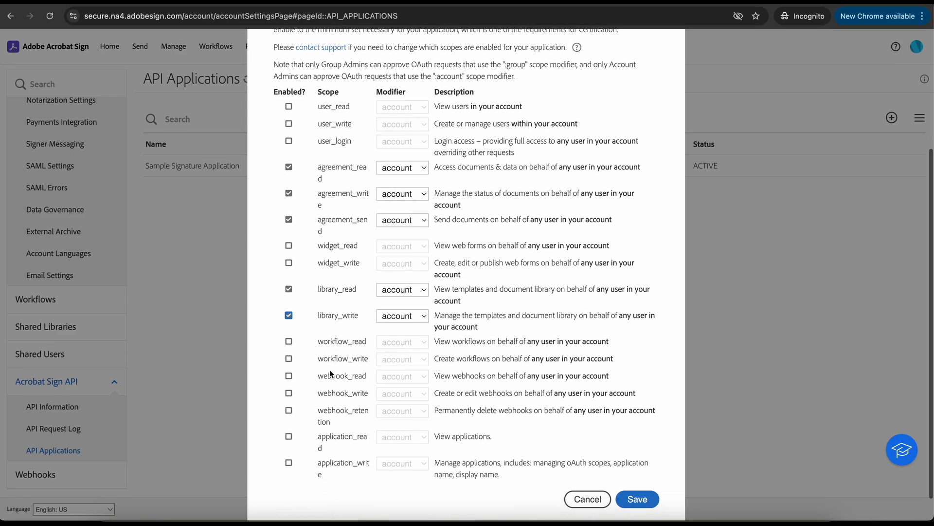
click(289, 317)
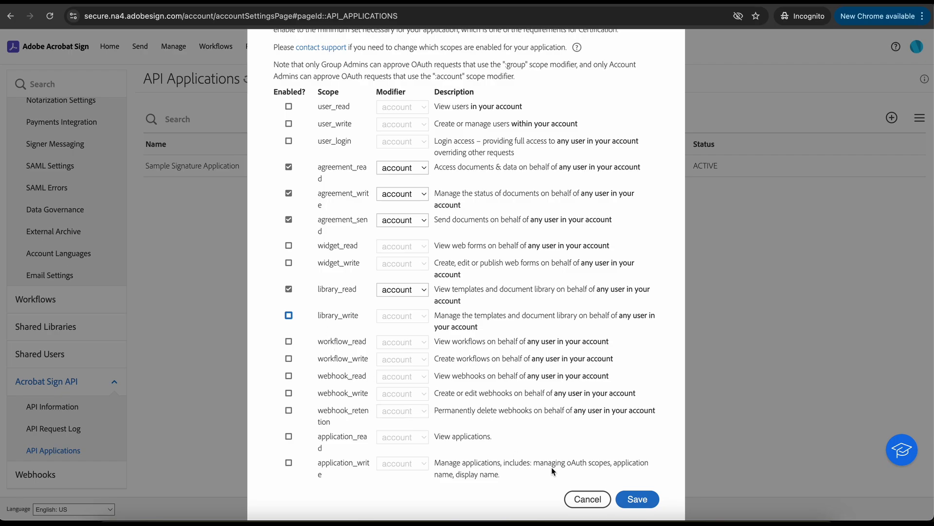
click(638, 500)
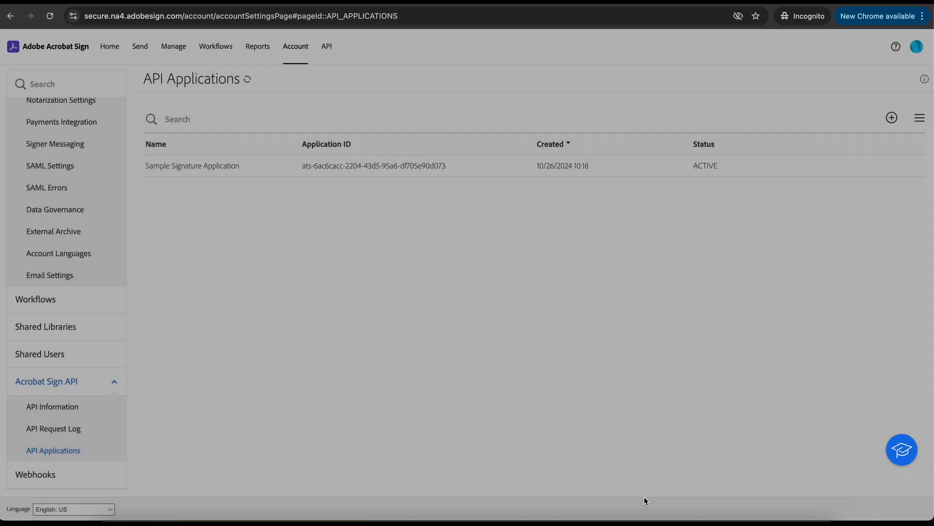